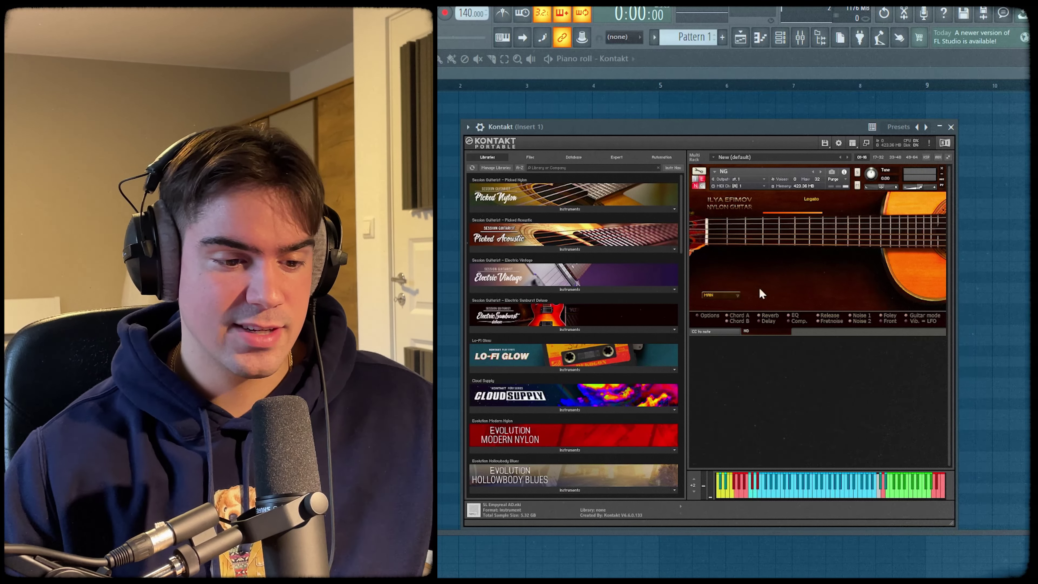
Step: Load the OLD BOSSA preset on the nylon guitar and set the project tempo to 120
{"action": "left_click", "coordinate": [732, 295]}
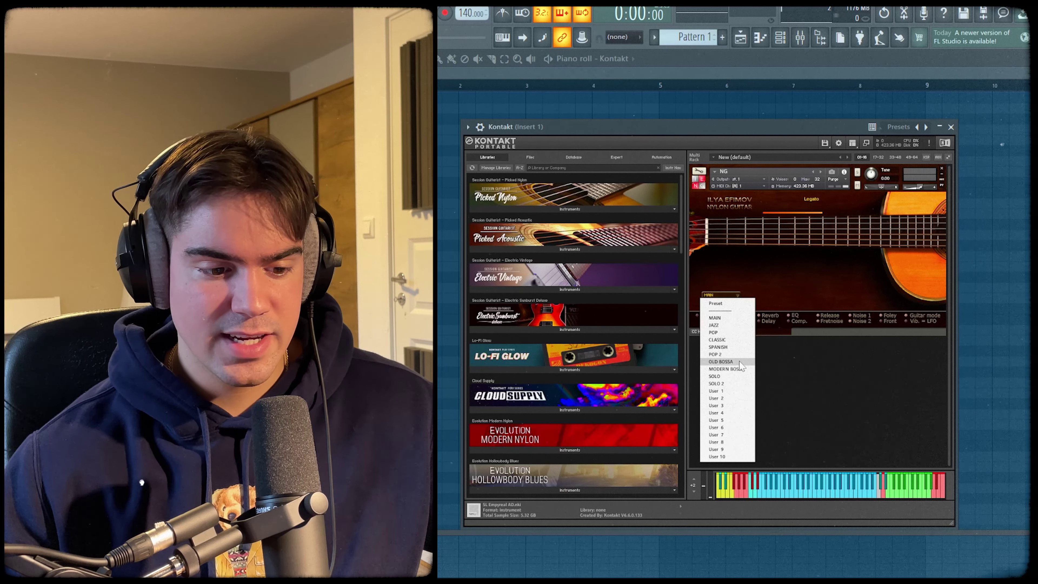
{"action": "left_click", "coordinate": [731, 362]}
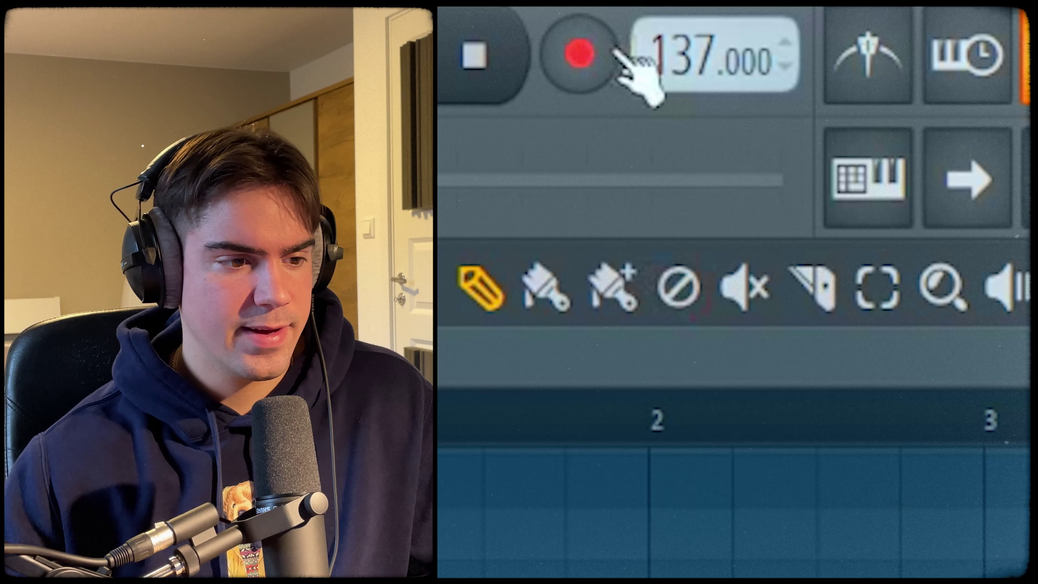
{"action": "left_click_drag", "start_coordinate": [630, 65], "coordinate": [629, 104]}
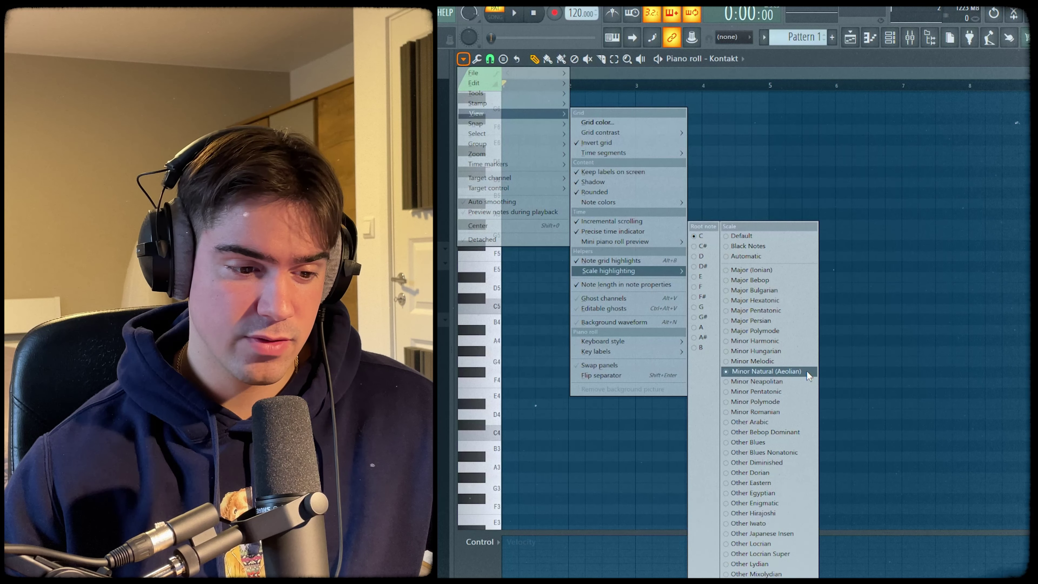
Step: Set the piano roll's scale highlighting to D Minor Harmonic and the note snap to 1/3 beat
{"action": "left_click", "coordinate": [797, 340]}
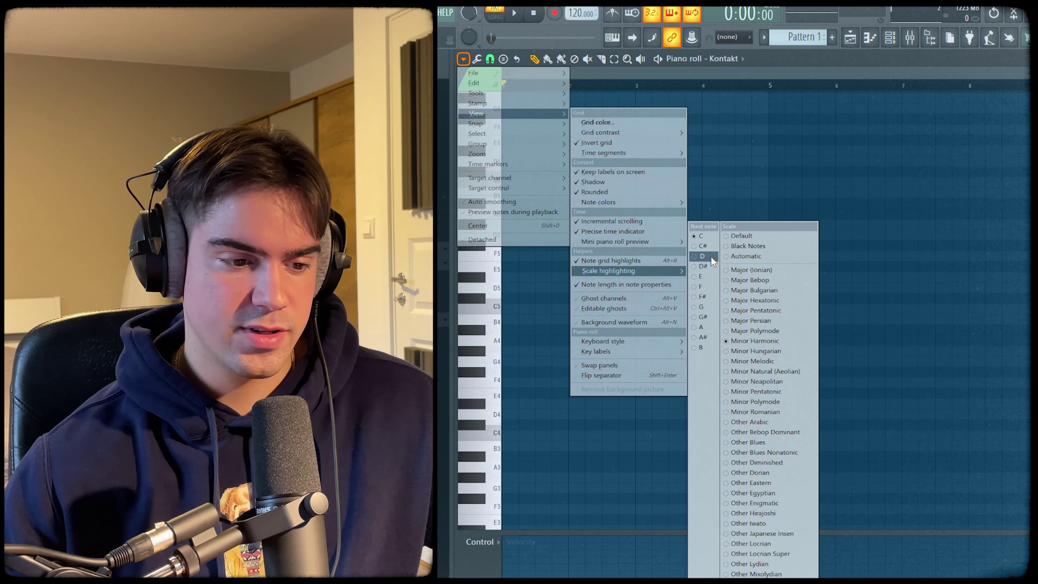
{"action": "left_click", "coordinate": [702, 256]}
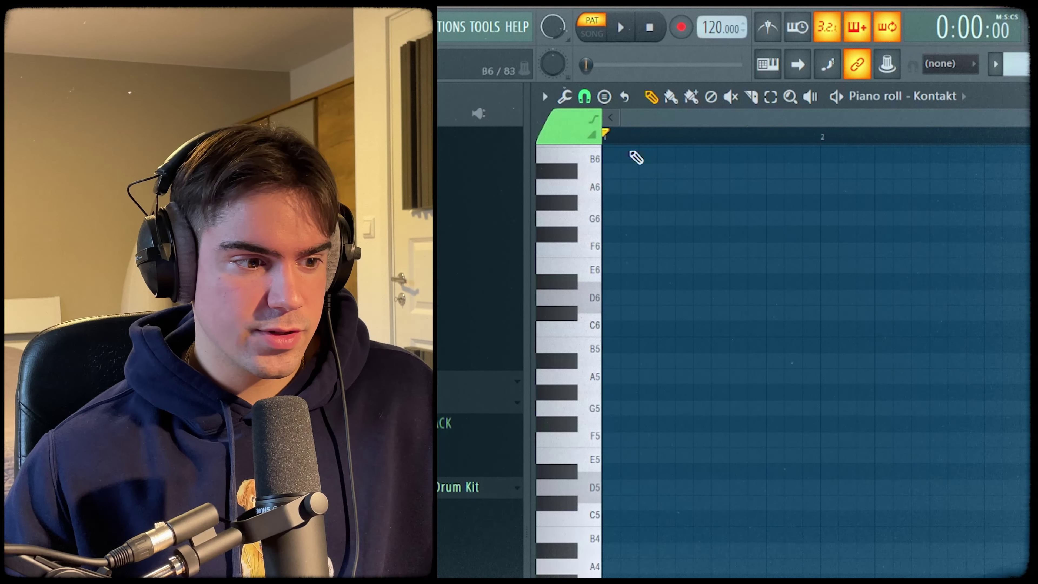
{"action": "left_click", "coordinate": [590, 104]}
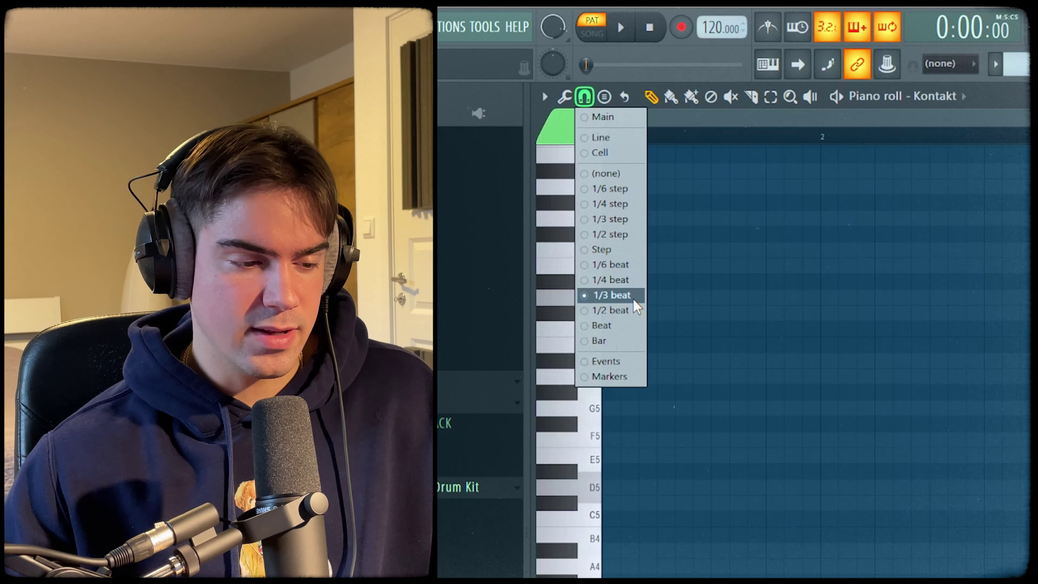
{"action": "left_click", "coordinate": [634, 303]}
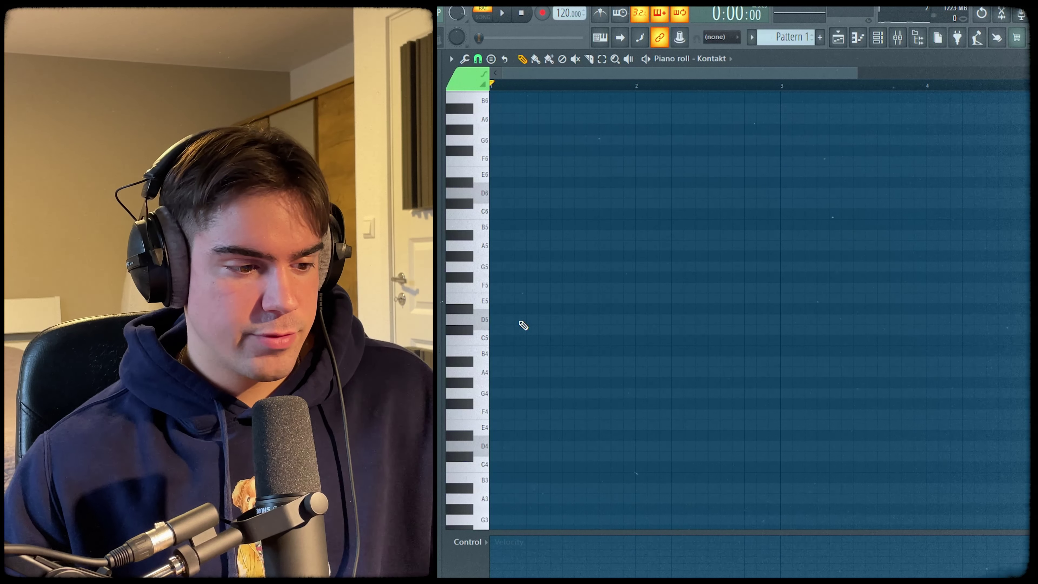
Step: Draw a one-bar D5, F5, A5 chord in bar 1, stagger F5 and A5 successively by one snap unit, and play it back
{"action": "left_click", "coordinate": [515, 319]}
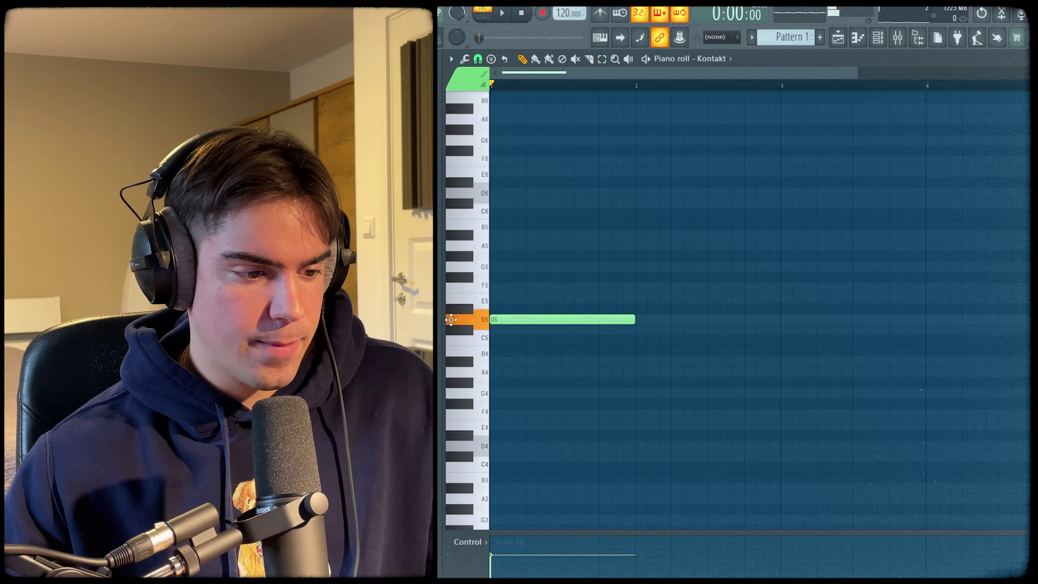
{"action": "left_click", "coordinate": [517, 287]}
{"action": "left_click", "coordinate": [515, 245]}
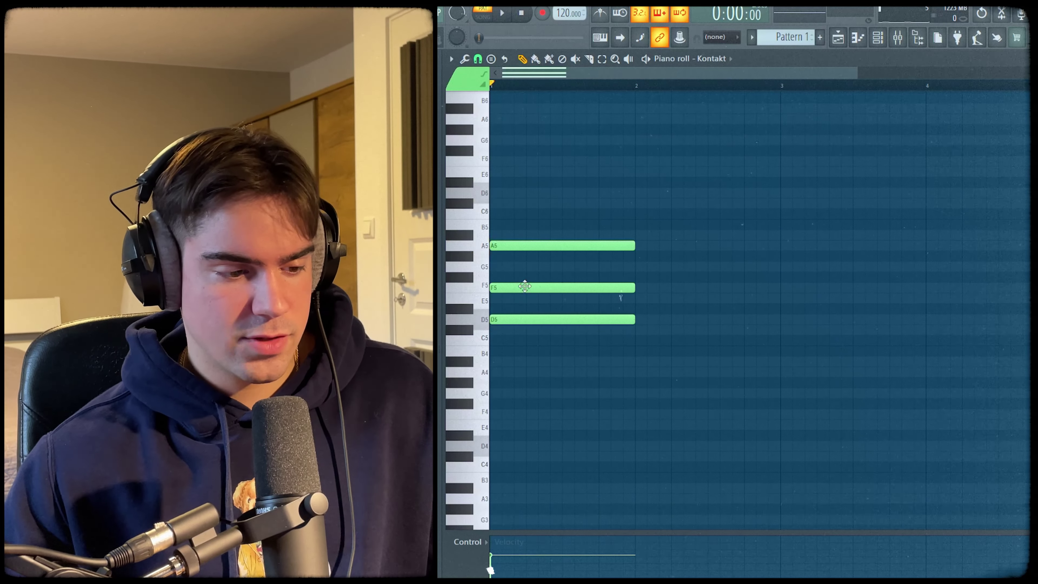
{"action": "left_click_drag", "start_coordinate": [524, 289], "coordinate": [536, 289]}
{"action": "left_click_drag", "start_coordinate": [531, 245], "coordinate": [556, 245]}
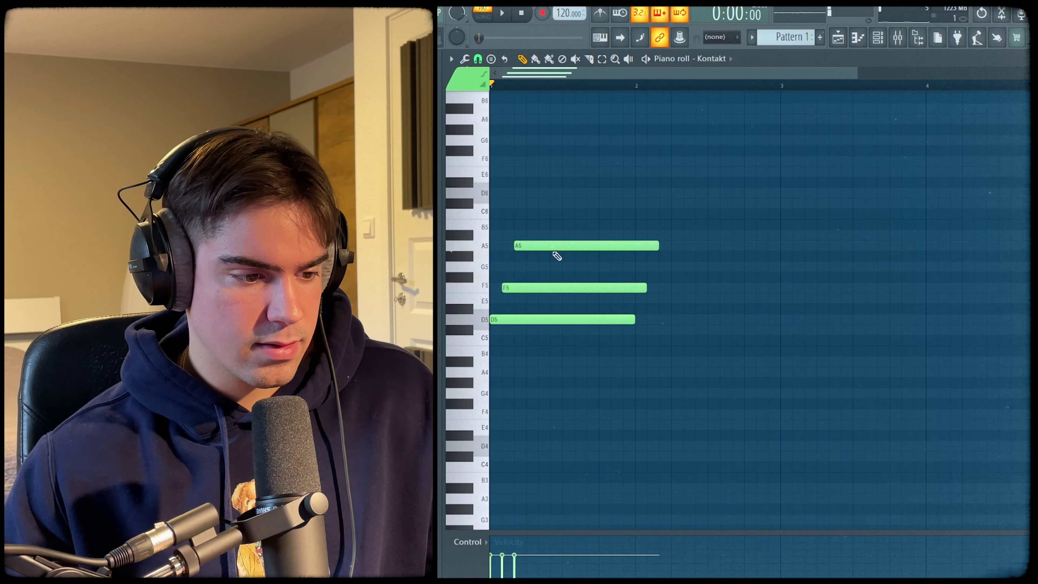
{"action": "key", "text": "space"}
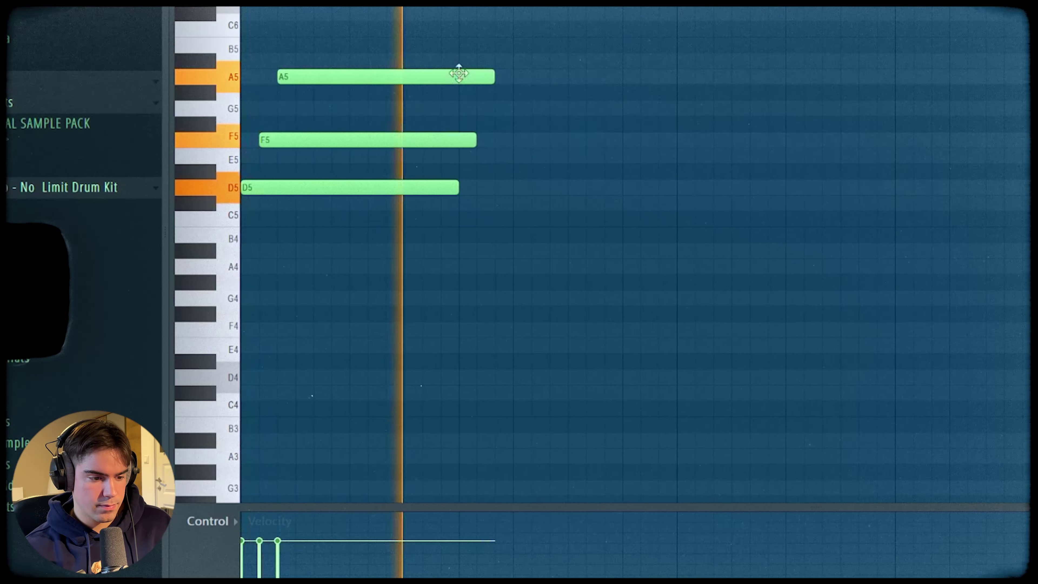
{"action": "key", "text": "space"}
Step: Trim the chord's notes to the end of bar 1 and duplicate the chord into bar 2
{"action": "key", "text": "ctrl+a"}
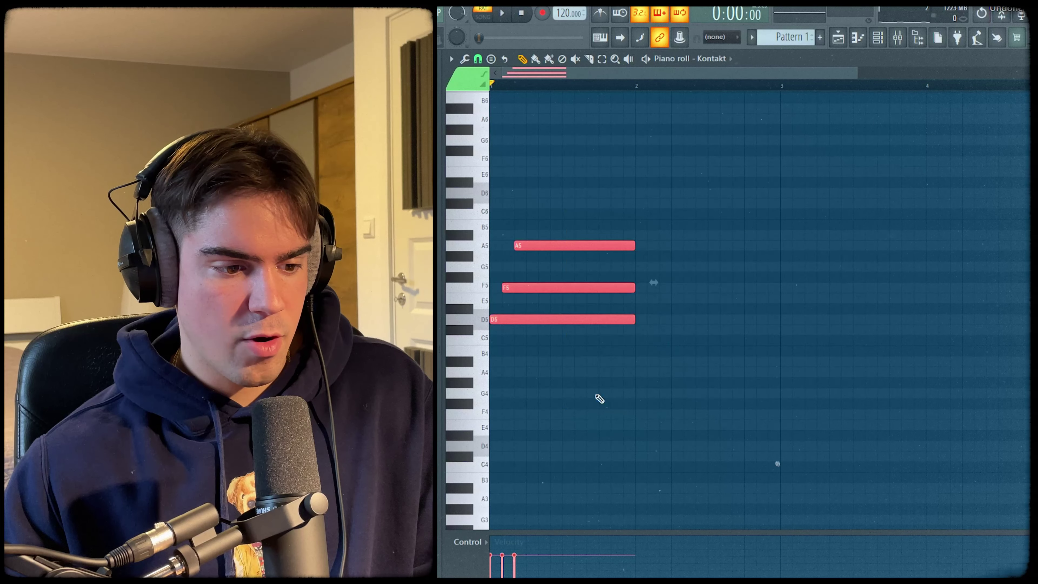
{"action": "key", "text": "ctrl+b"}
{"action": "key", "text": "ctrl+d"}
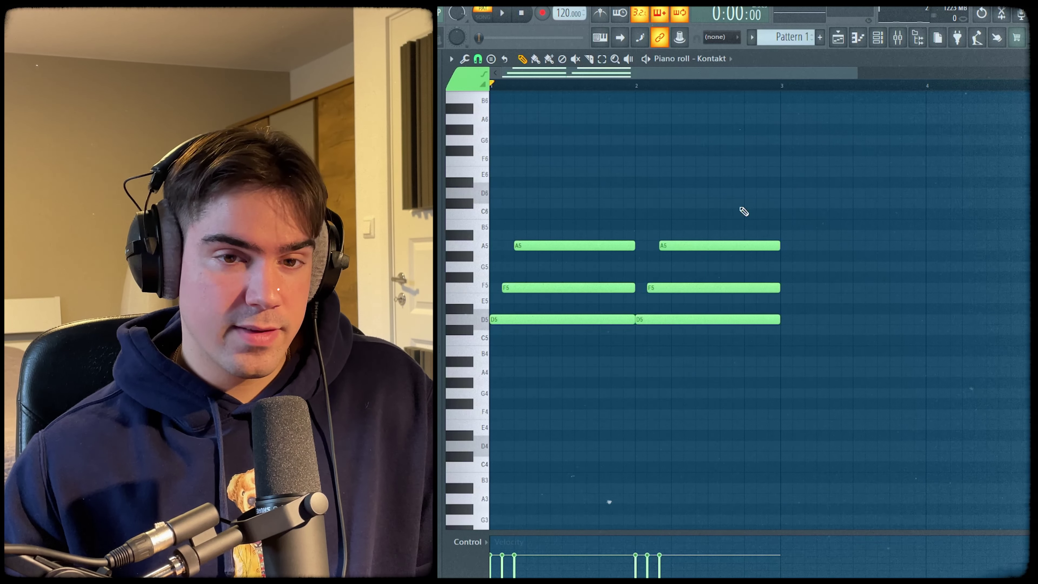
Step: Transpose the two lower notes of the bar 2 chord down one semitone to C#5 and E5
{"action": "left_click_drag", "start_coordinate": [730, 188], "coordinate": [709, 343], "text": "ctrl"}
{"action": "left_click", "coordinate": [711, 343], "text": "ctrl"}
{"action": "left_click_drag", "start_coordinate": [717, 286], "coordinate": [715, 340], "text": "ctrl"}
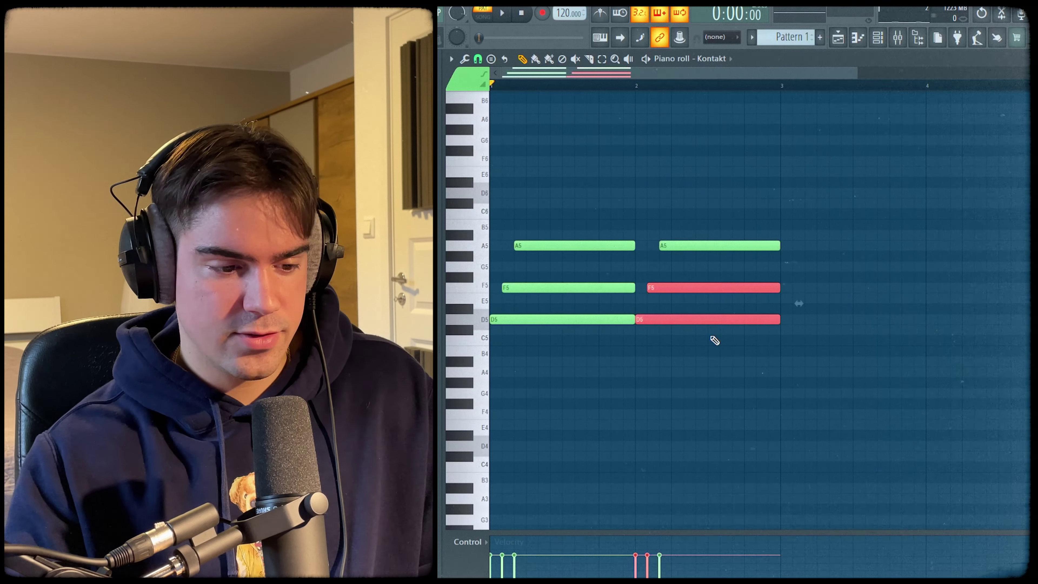
{"action": "key", "text": "shift+Down"}
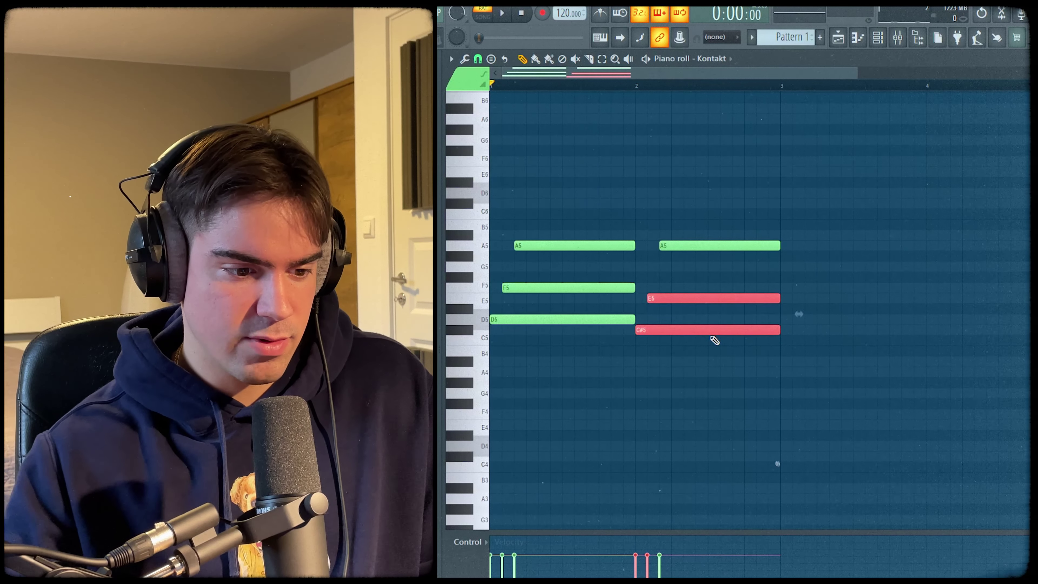
{"action": "key", "text": "ctrl+d"}
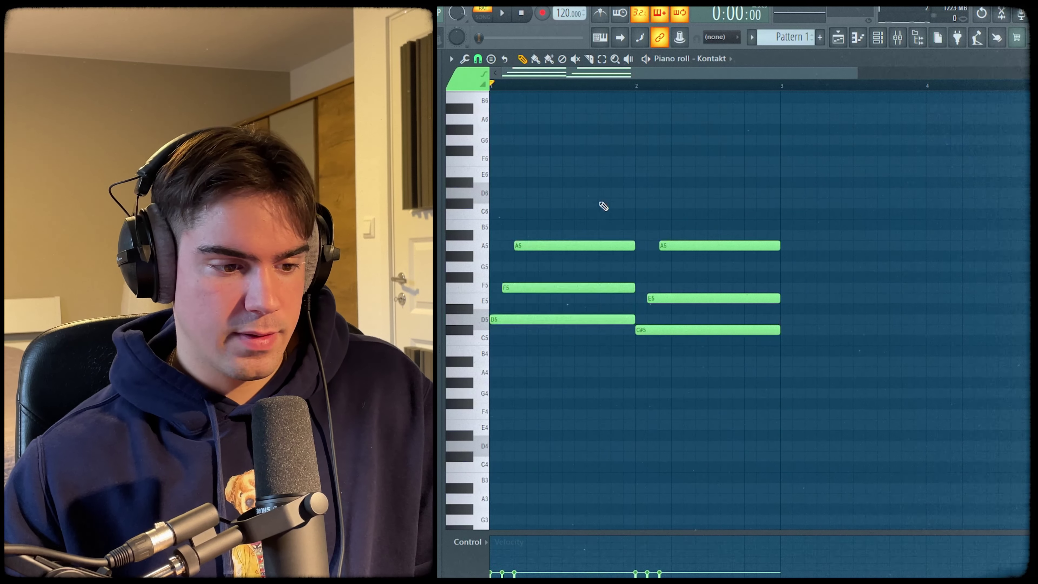
Step: Copy the D5, F5, A5 chord into bars 3 and 4 and change the bar 4 copy to A4, C#5 and E5
{"action": "left_click_drag", "start_coordinate": [602, 204], "coordinate": [862, 337]}
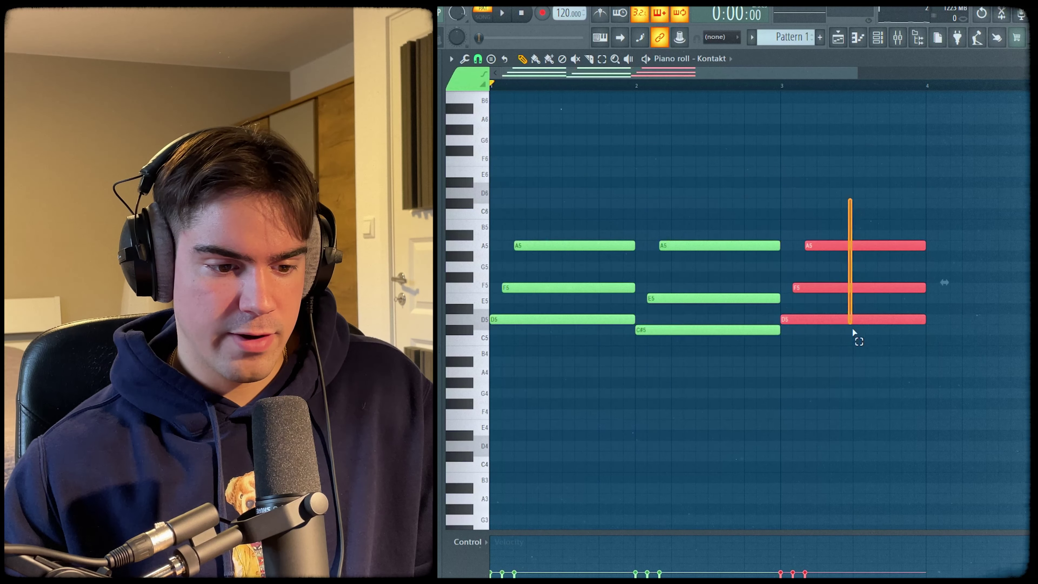
{"action": "key", "text": "ctrl+b"}
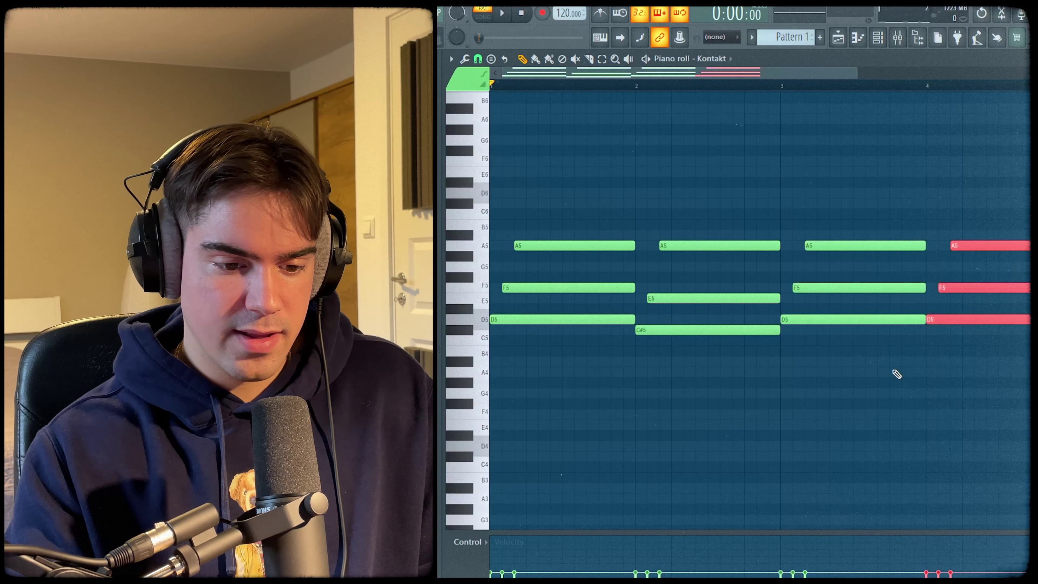
{"action": "key", "text": "shift+Down"}
{"action": "key", "text": "shift+Down"}
{"action": "key", "text": "shift+Down"}
{"action": "key", "text": "shift+Down"}
{"action": "key", "text": "shift+Down"}
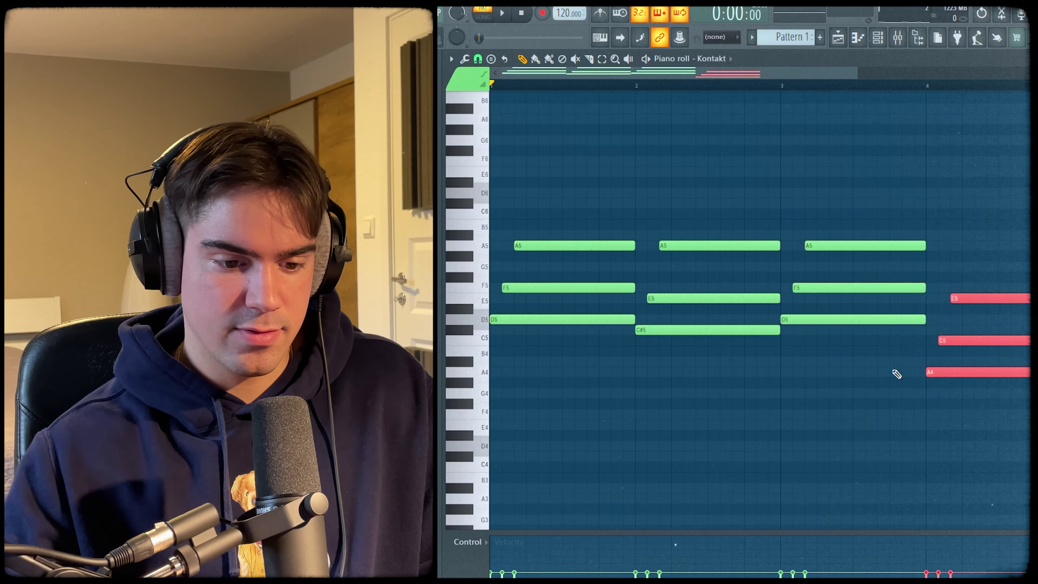
{"action": "key", "text": "ctrl+d"}
{"action": "left_click_drag", "start_coordinate": [992, 339], "coordinate": [992, 330]}
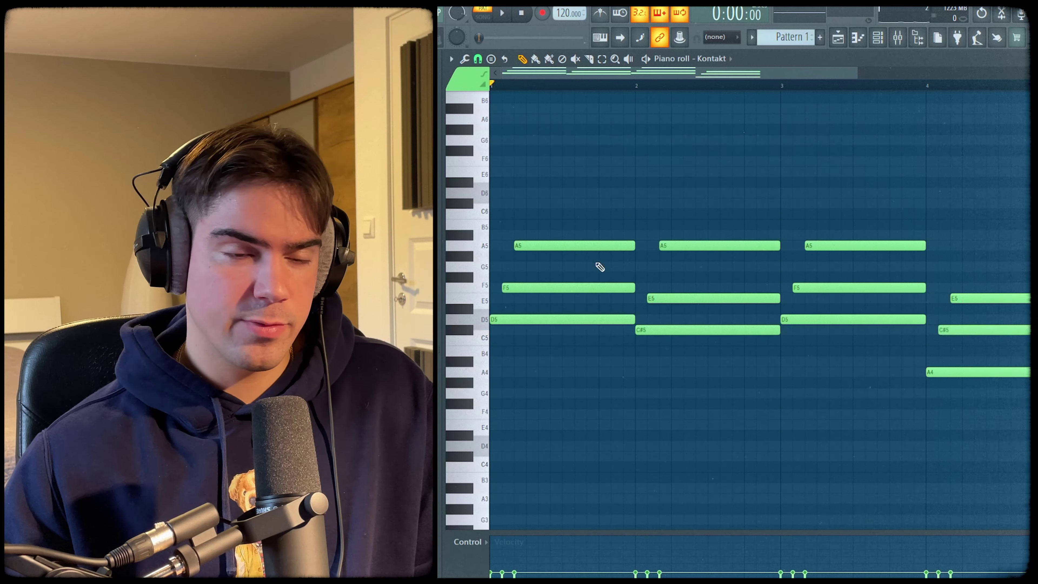
Step: Raise the middle note of all four chords by one octave
{"action": "left_click_drag", "start_coordinate": [593, 276], "coordinate": [596, 288]}
{"action": "left_click_drag", "start_coordinate": [687, 288], "coordinate": [691, 307]}
{"action": "left_click_drag", "start_coordinate": [808, 287], "coordinate": [813, 298]}
{"action": "left_click_drag", "start_coordinate": [954, 327], "coordinate": [960, 338]}
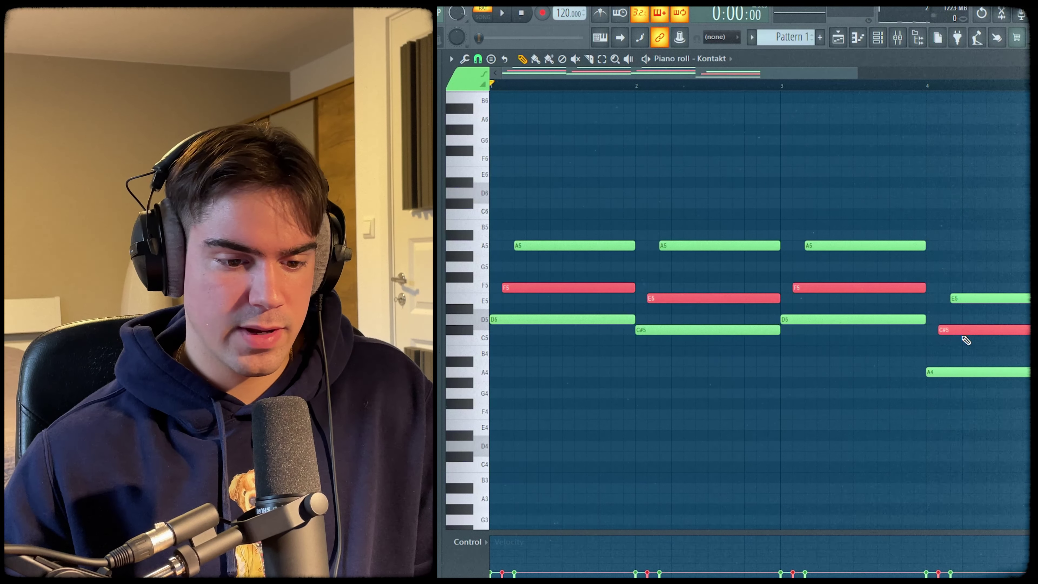
{"action": "key", "text": "ctrl+Up"}
Step: Lower all notes of the progression by one octave and play it back
{"action": "key", "text": "ctrl+a"}
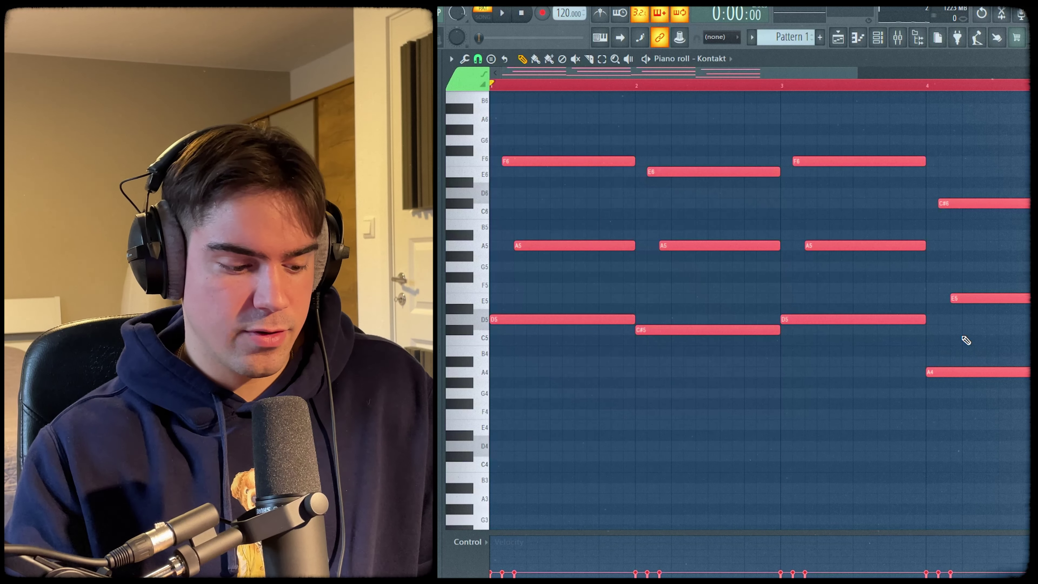
{"action": "key", "text": "ctrl+Down"}
{"action": "key", "text": "ctrl+d"}
{"action": "key", "text": "space"}
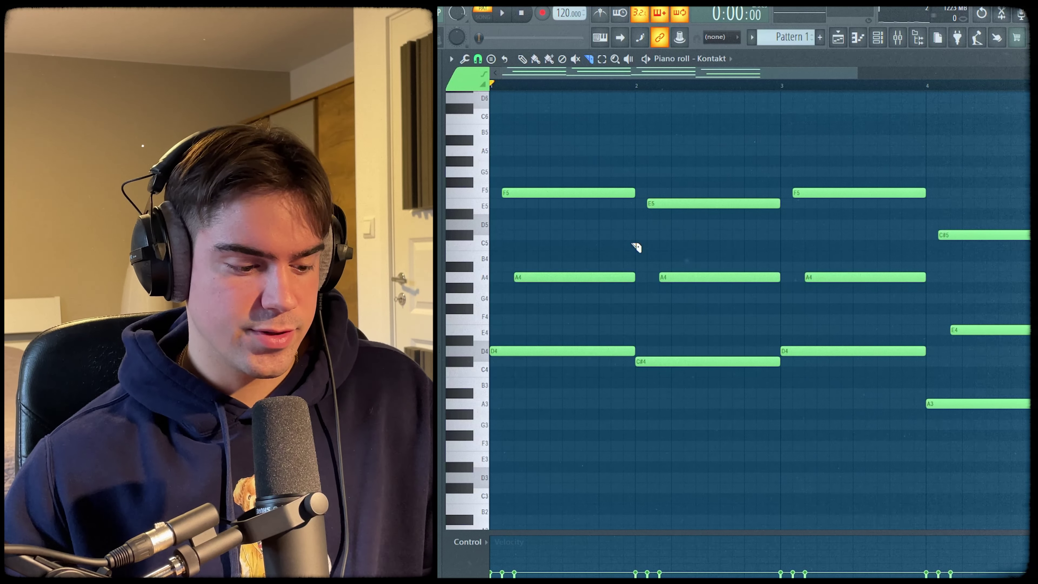
Step: Slice the end of bar 1's F5 into an A5, F5, E5 run, extend its E5 and the A4 into bar 2, and play it back
{"action": "right_click", "coordinate": [608, 198]}
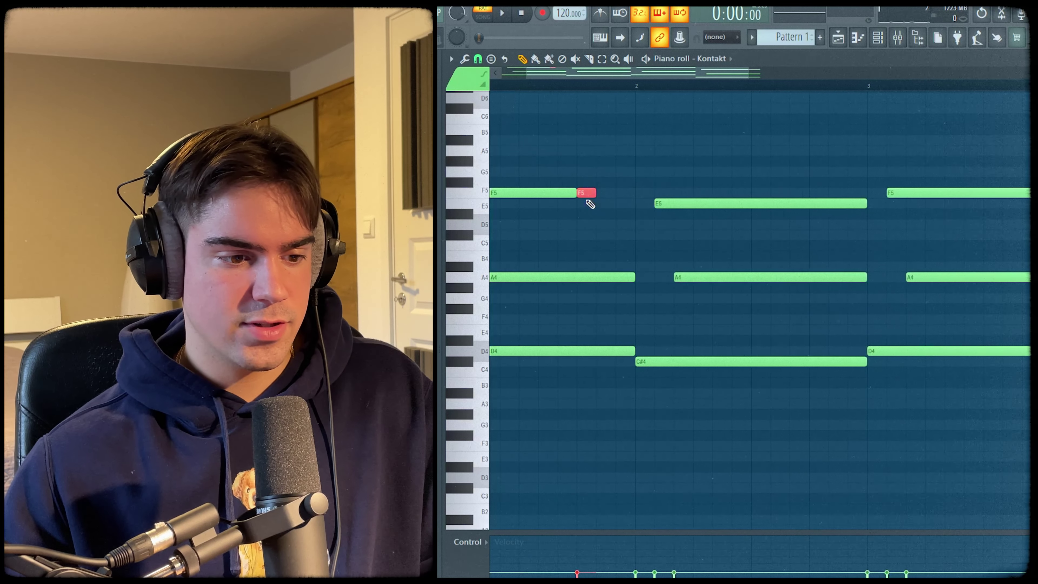
{"action": "left_click_drag", "start_coordinate": [590, 205], "coordinate": [632, 204]}
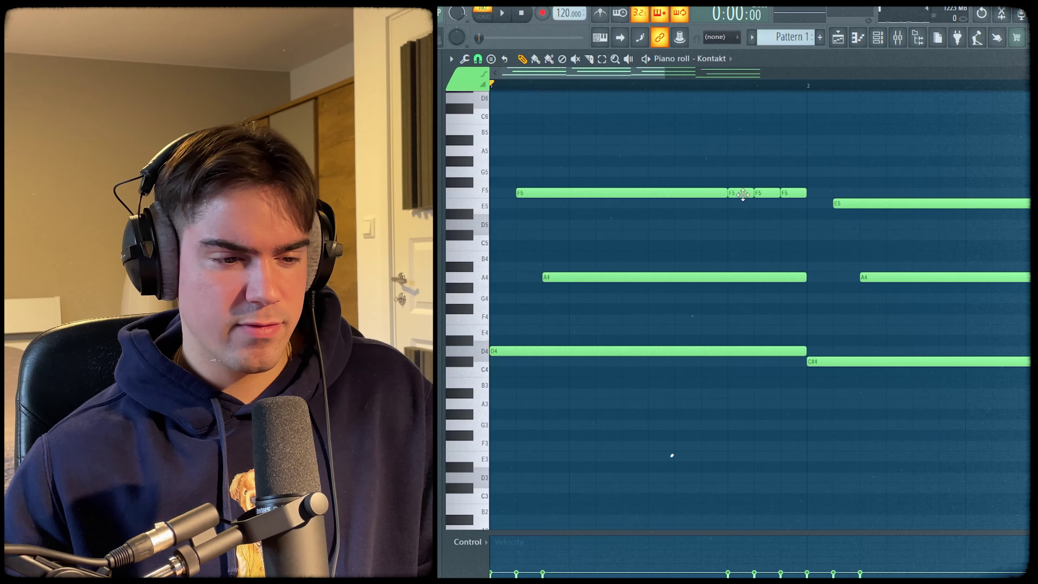
{"action": "left_click_drag", "start_coordinate": [738, 193], "coordinate": [741, 151]}
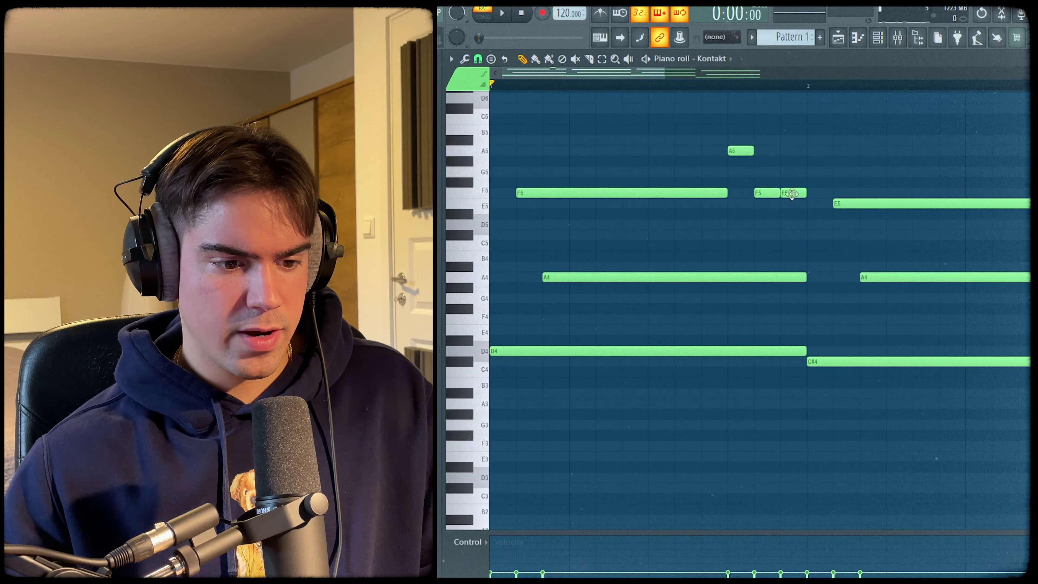
{"action": "left_click_drag", "start_coordinate": [792, 193], "coordinate": [833, 204]}
{"action": "left_click_drag", "start_coordinate": [807, 276], "coordinate": [859, 277]}
{"action": "scroll", "coordinate": [823, 268], "scroll_direction": "down", "scroll_amount": 2}
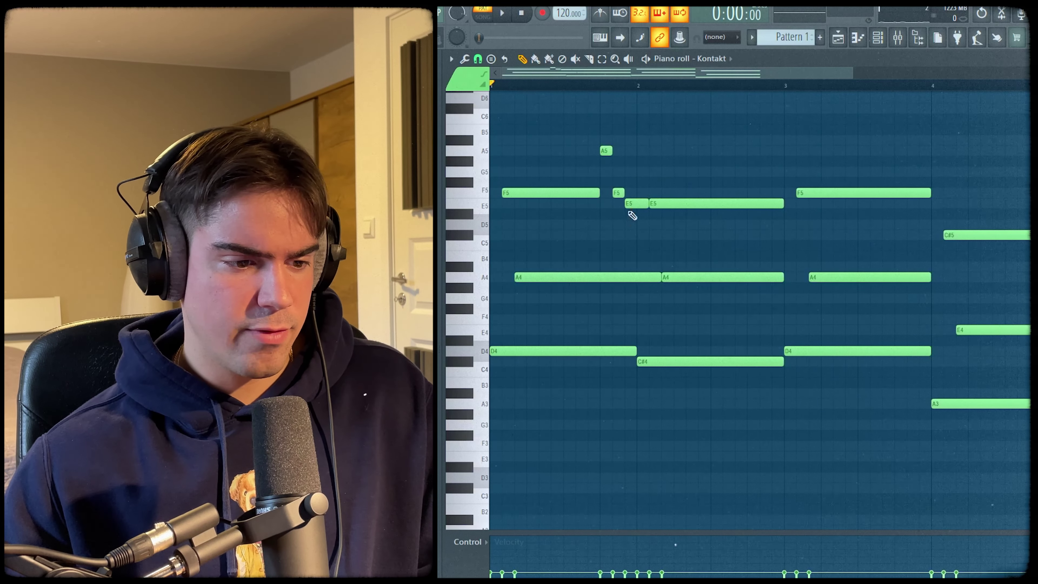
{"action": "key", "text": "space"}
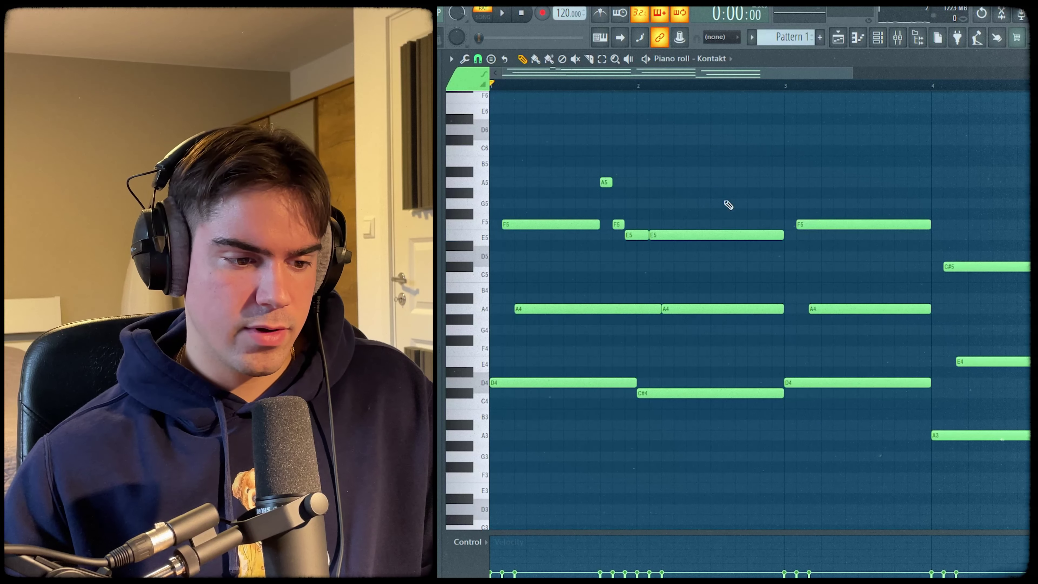
Step: Add an A5 note two-thirds of the way through bar 2 and shorten it to end at bar 3
{"action": "left_click_drag", "start_coordinate": [732, 190], "coordinate": [732, 456]}
{"action": "left_click", "coordinate": [734, 194]}
{"action": "left_click", "coordinate": [739, 181]}
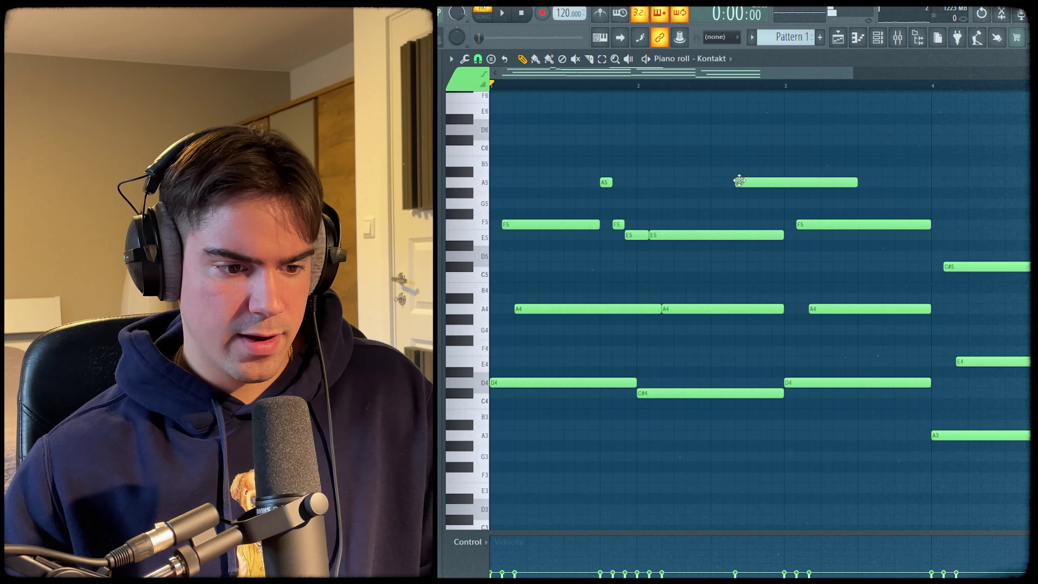
{"action": "left_click_drag", "start_coordinate": [855, 183], "coordinate": [784, 186]}
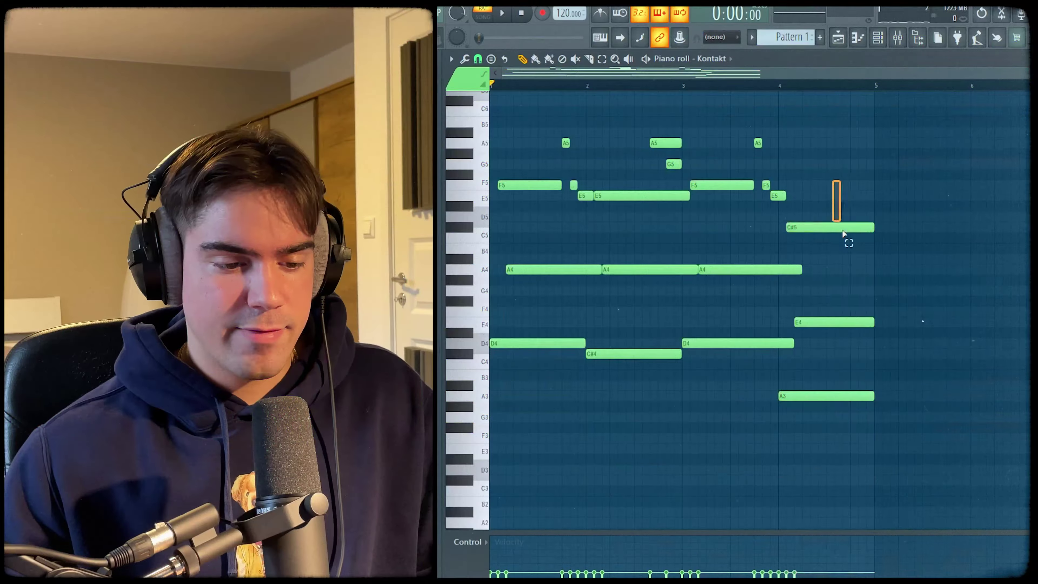
{"action": "left_click_drag", "start_coordinate": [843, 233], "coordinate": [871, 421]}
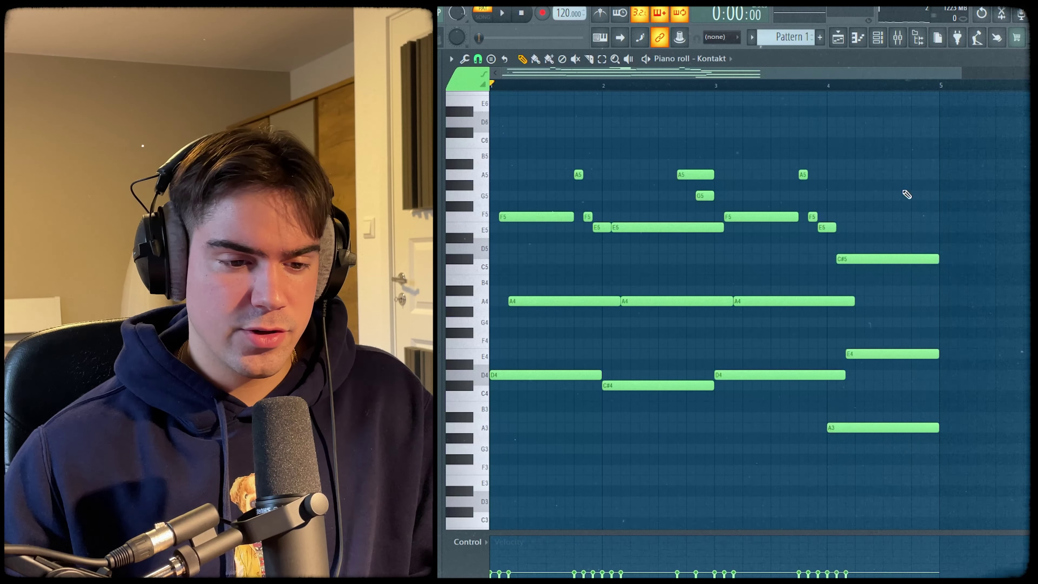
{"action": "left_click_drag", "start_coordinate": [878, 202], "coordinate": [942, 281]}
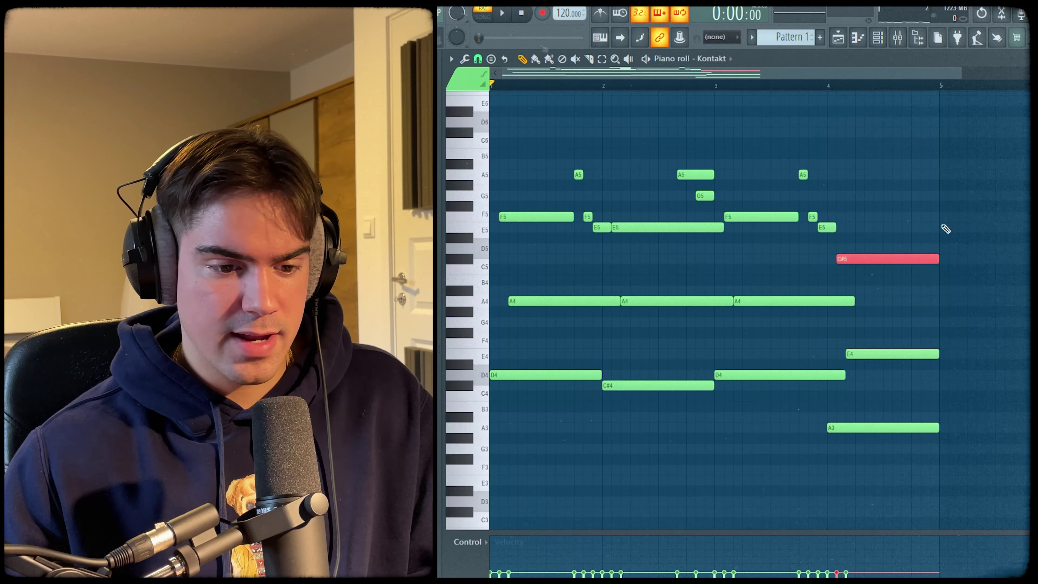
{"action": "left_click", "coordinate": [942, 232], "text": "ctrl"}
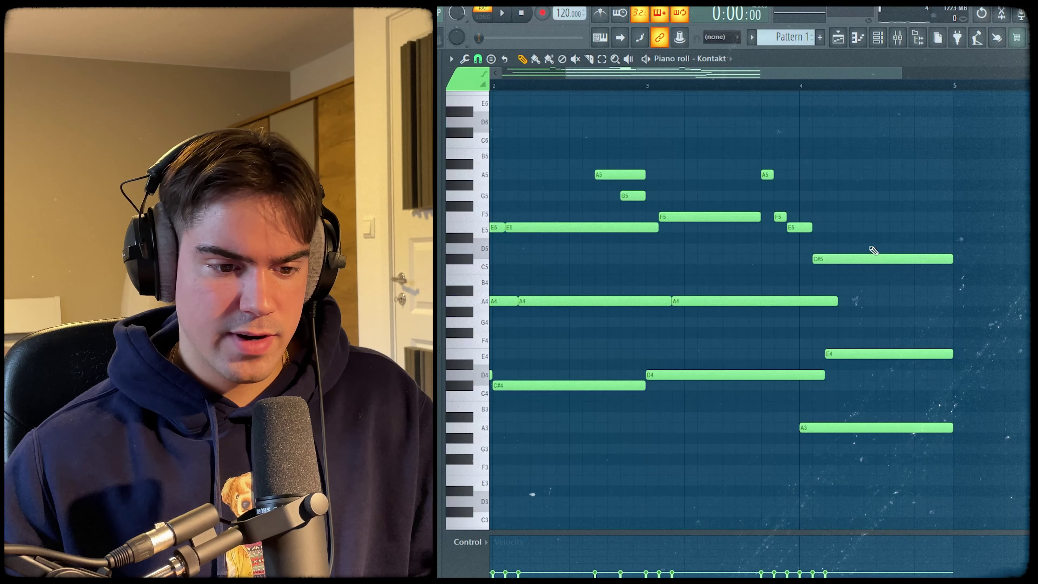
Step: Add overlapping E5, F5 and E5 notes plus a short D5 at the end of bar 4, all ending at bar 5
{"action": "left_click", "coordinate": [880, 227]}
{"action": "left_click", "coordinate": [904, 217]}
{"action": "left_click", "coordinate": [930, 228]}
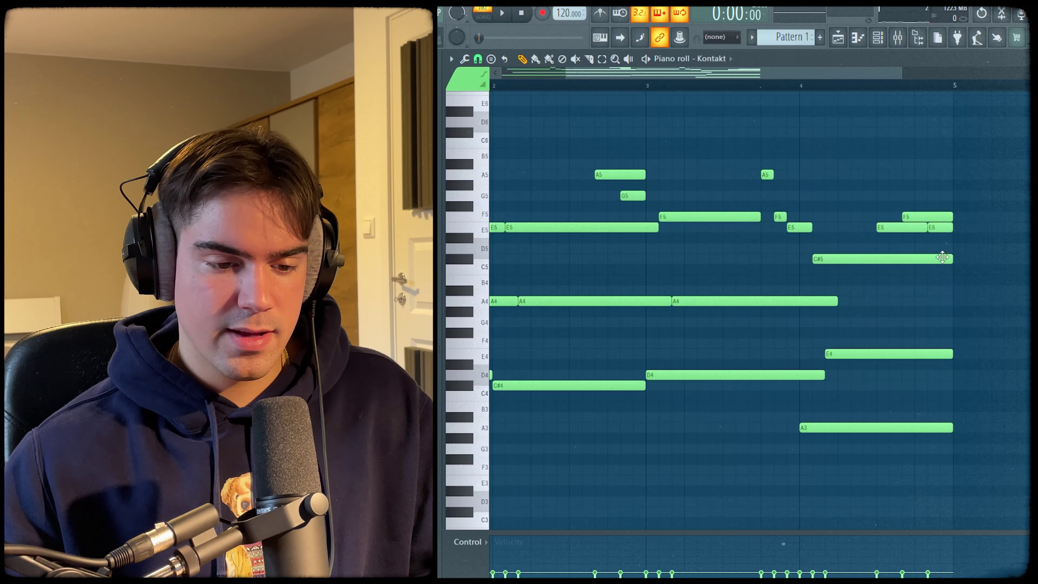
{"action": "scroll", "coordinate": [942, 257], "scroll_direction": "up", "scroll_amount": 1}
{"action": "left_click", "coordinate": [946, 249]}
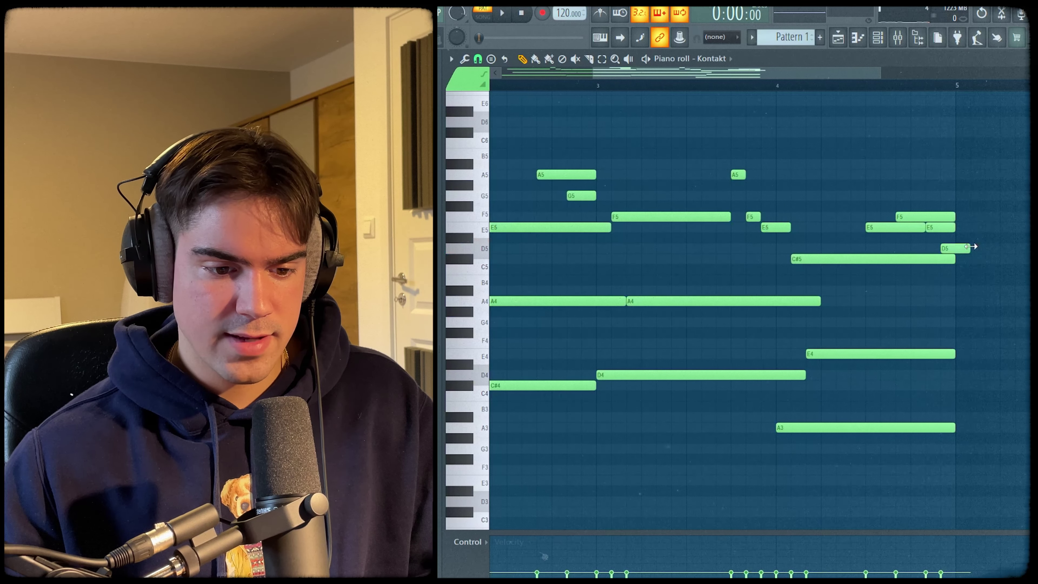
Step: Slice bar 4's E4 note where the last F5 begins, and select that F5 together with the sliced-off part
{"action": "scroll", "coordinate": [938, 294], "scroll_direction": "up", "scroll_amount": 3}
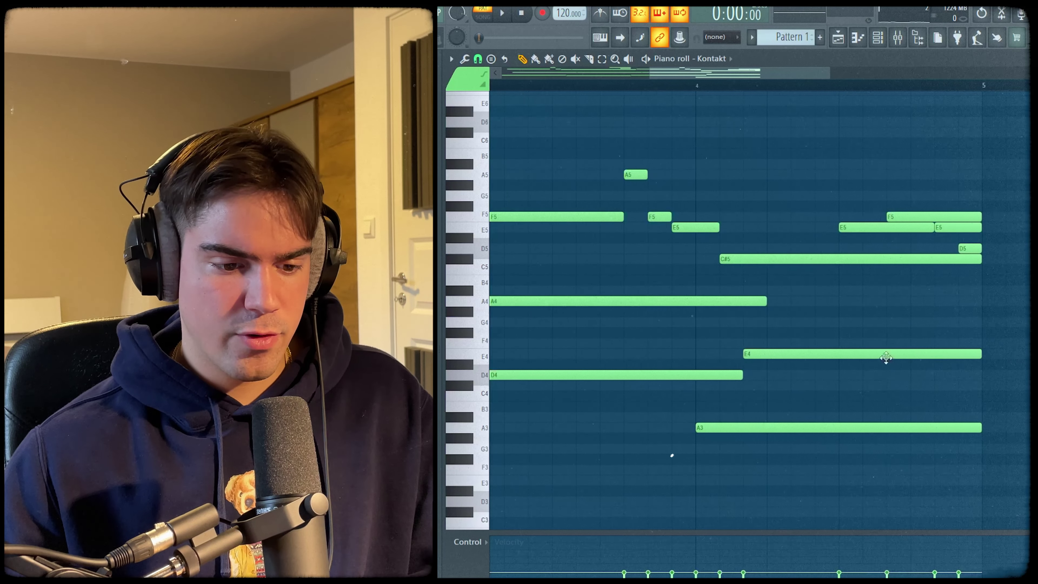
{"action": "key", "text": "c"}
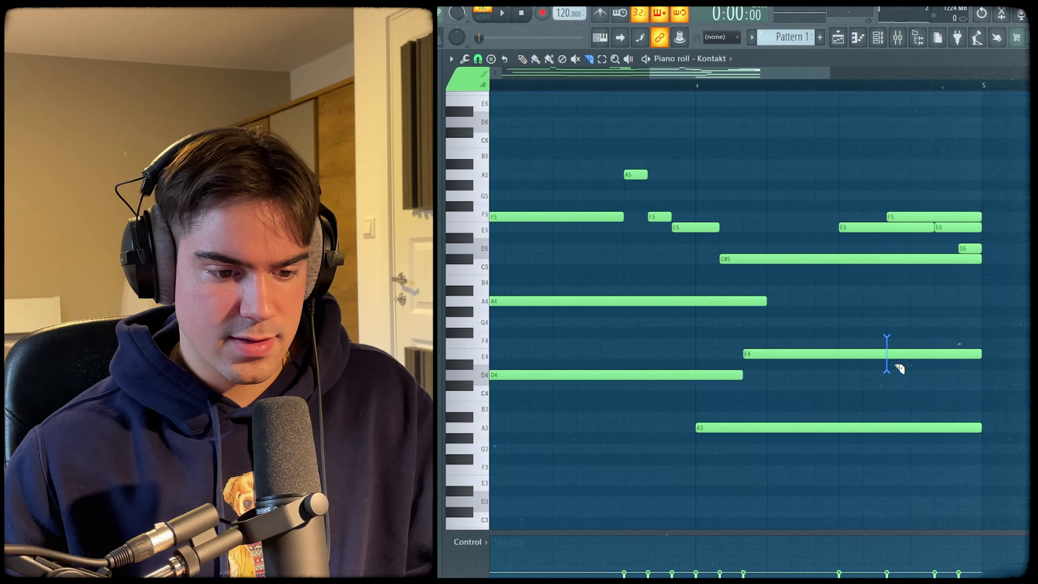
{"action": "left_click", "coordinate": [887, 348]}
{"action": "key", "text": "p"}
{"action": "left_click", "coordinate": [912, 217], "text": "ctrl"}
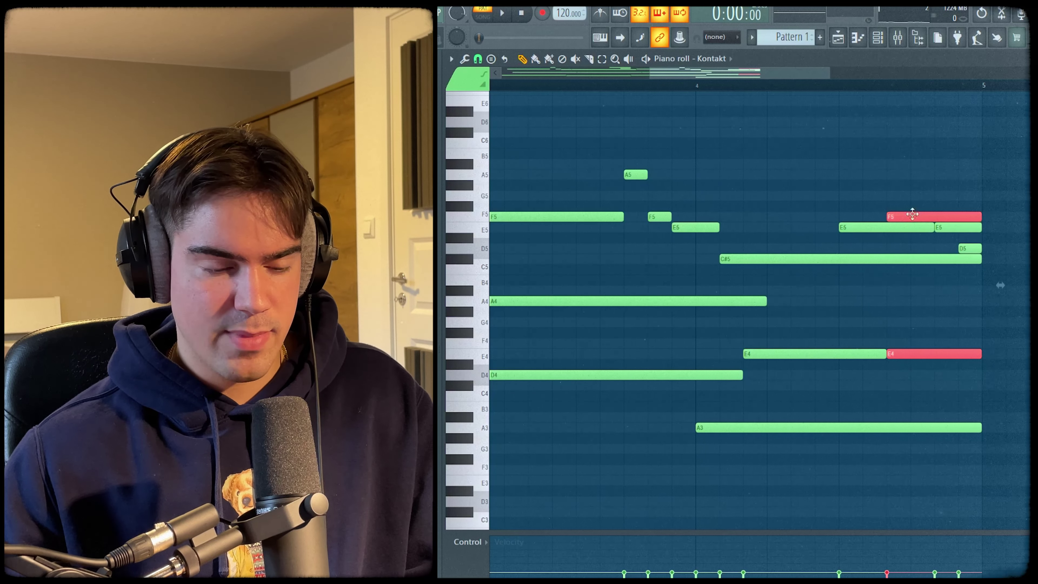
{"action": "left_click", "coordinate": [923, 304], "text": "ctrl"}
Step: Randomize the pan and velocity levels of all notes, and duplicate the four-bar loop from bar 5
{"action": "scroll", "coordinate": [915, 301], "scroll_direction": "up", "scroll_amount": 4}
{"action": "left_click_drag", "start_coordinate": [837, 215], "coordinate": [849, 212]}
{"action": "scroll", "coordinate": [849, 262], "scroll_direction": "up", "scroll_amount": 1}
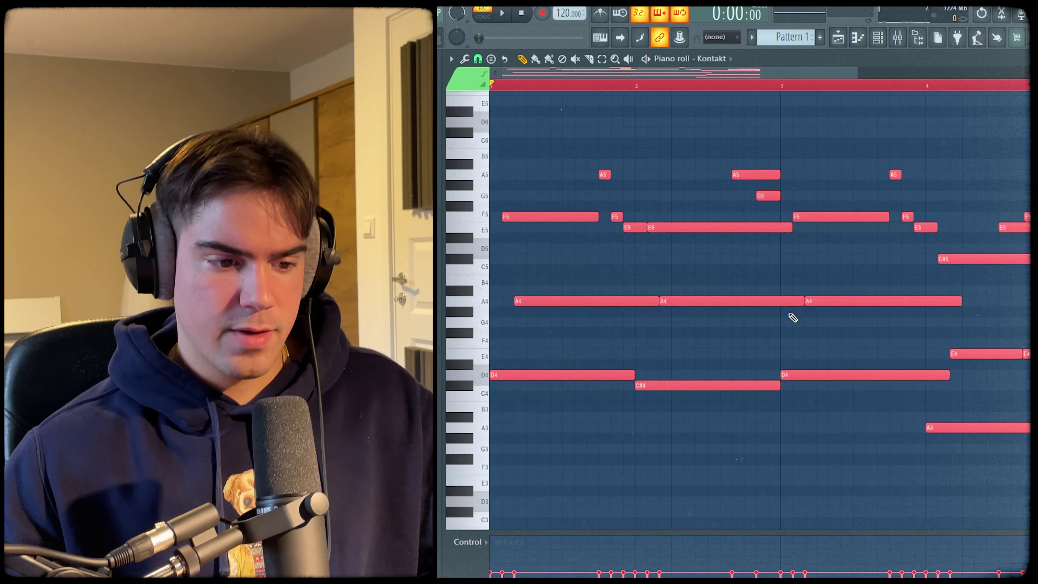
{"action": "key", "text": "alt+r"}
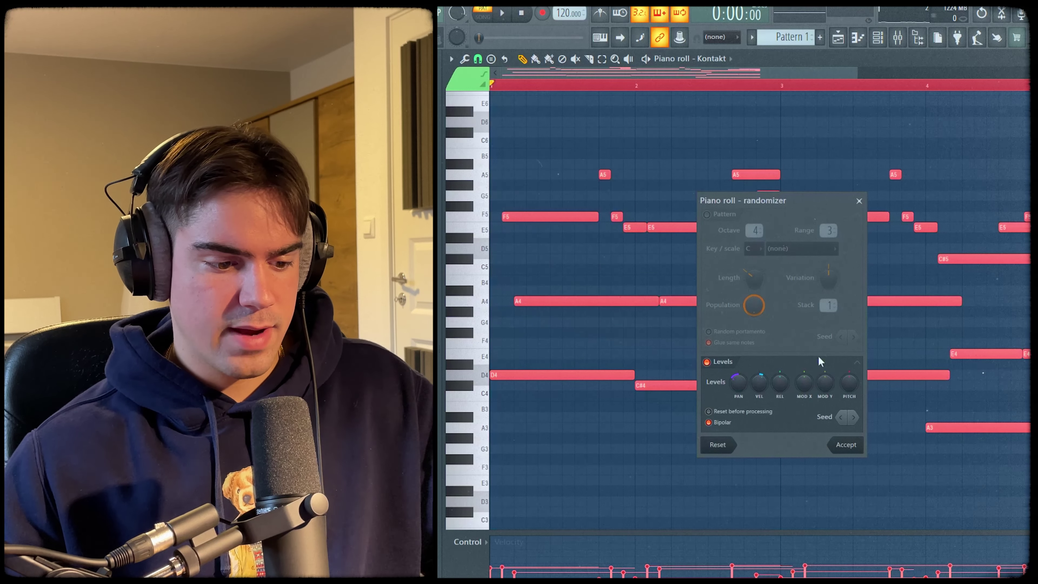
{"action": "left_click", "coordinate": [842, 445]}
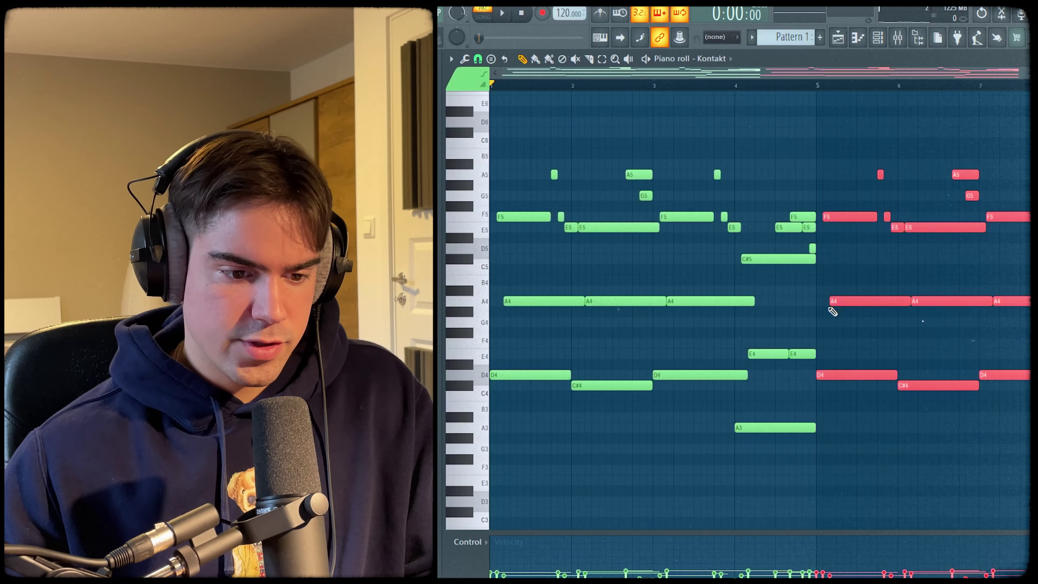
Step: Extend the last F5 and E5 of bar 4 slightly past bar 5 to meet the next F5
{"action": "left_click", "coordinate": [804, 228]}
{"action": "left_click_drag", "start_coordinate": [809, 229], "coordinate": [817, 229]}
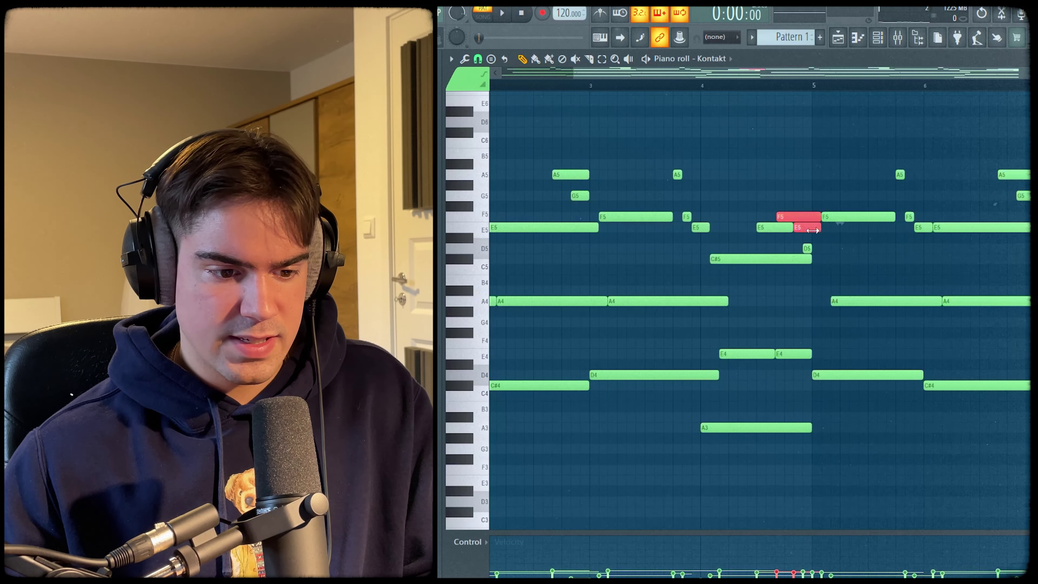
{"action": "left_click", "coordinate": [820, 255], "text": "ctrl"}
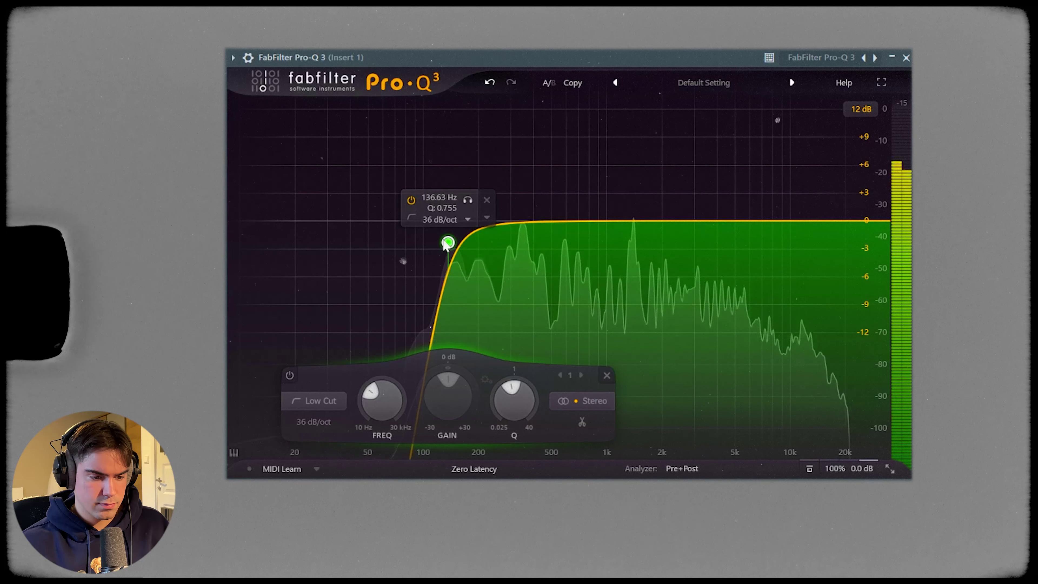
Step: Set the Pro-Q 3 low cut to about 135 Hz with Q 0.660 and a 48 dB/oct slope
{"action": "left_click_drag", "start_coordinate": [445, 245], "coordinate": [444, 252]}
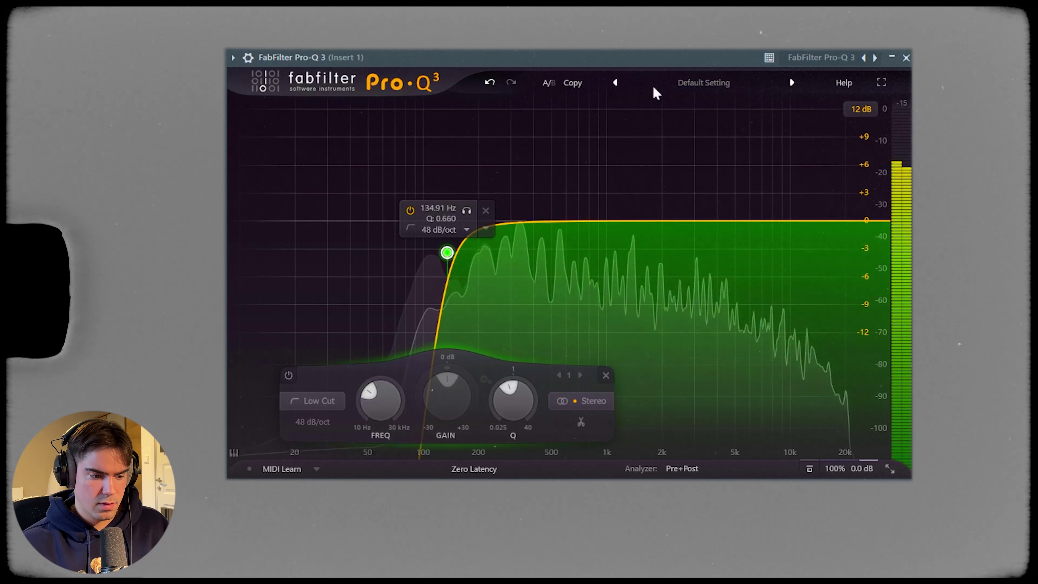